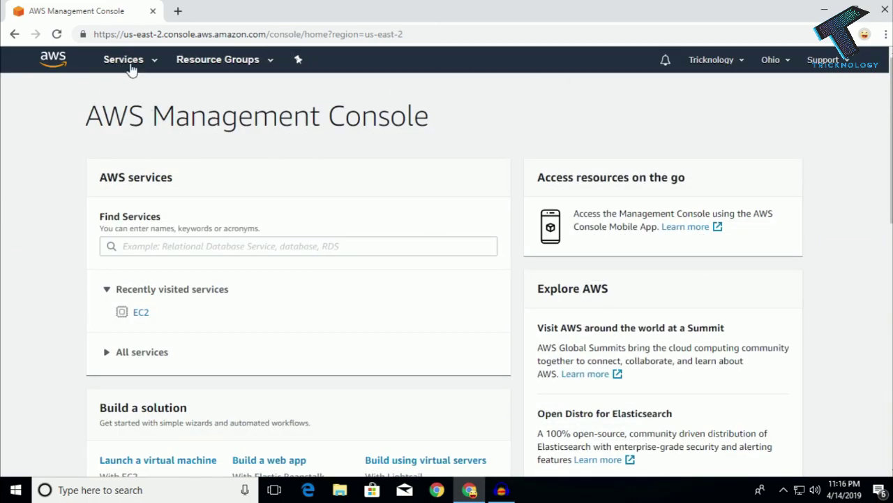
Step: Open the EC2 instances list and start launching a new instance
left_click(126, 62)
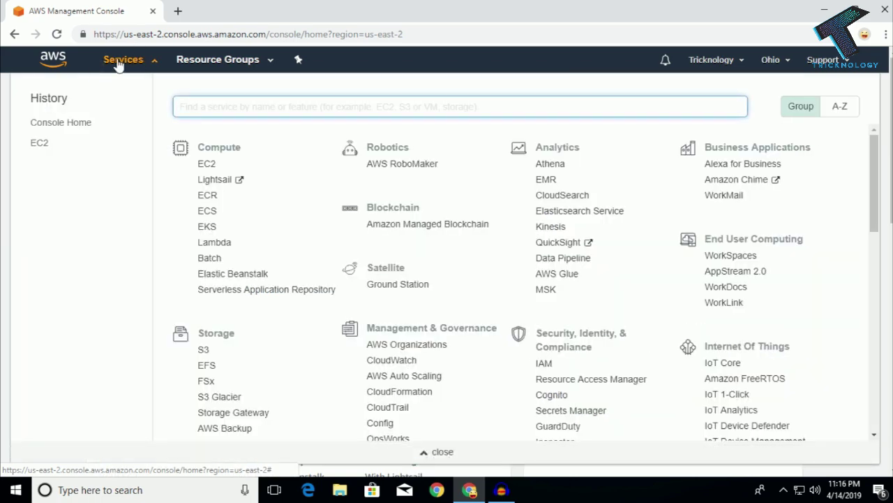
left_click(206, 166)
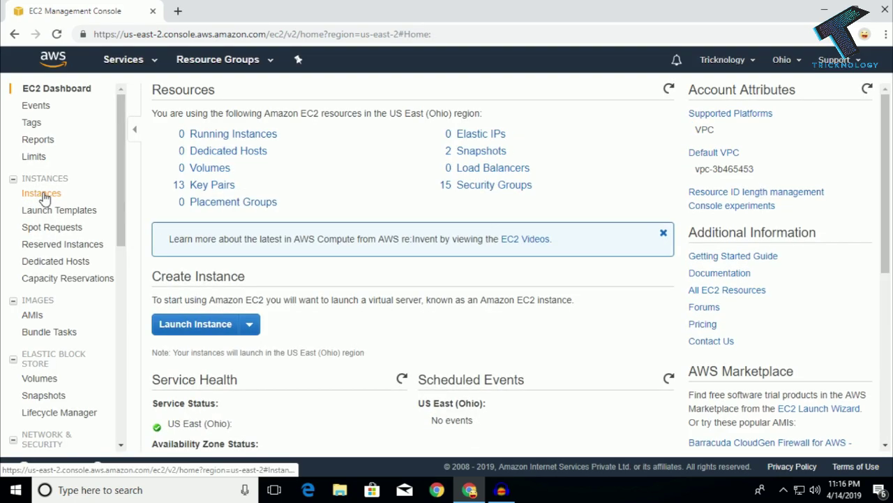
left_click(43, 200)
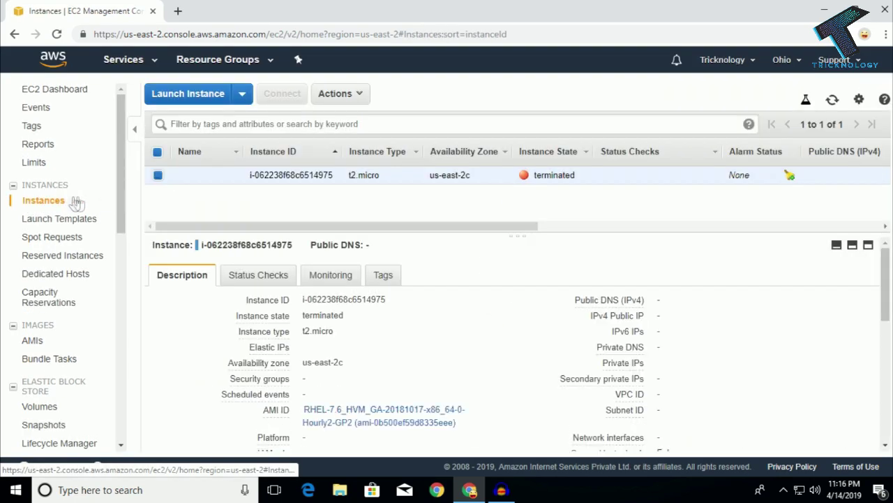
left_click(174, 93)
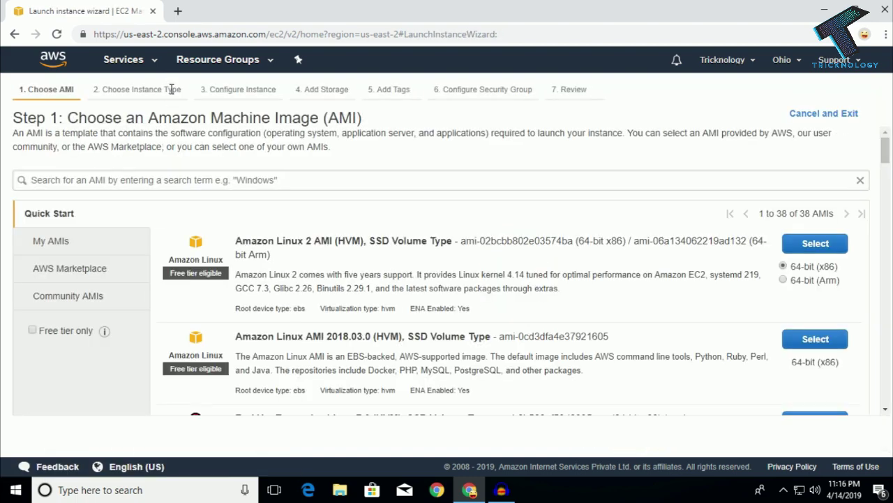
Step: Search the AWS Marketplace images for "wordpress"
left_click(52, 278)
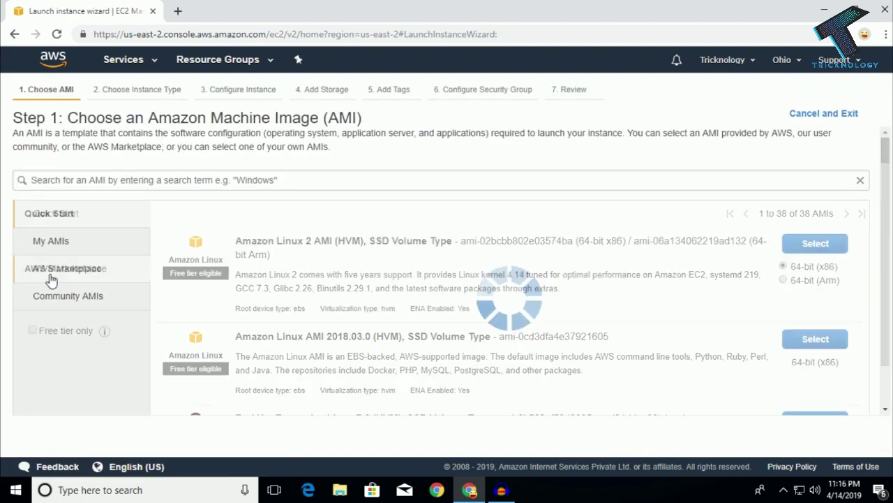
left_click(209, 184)
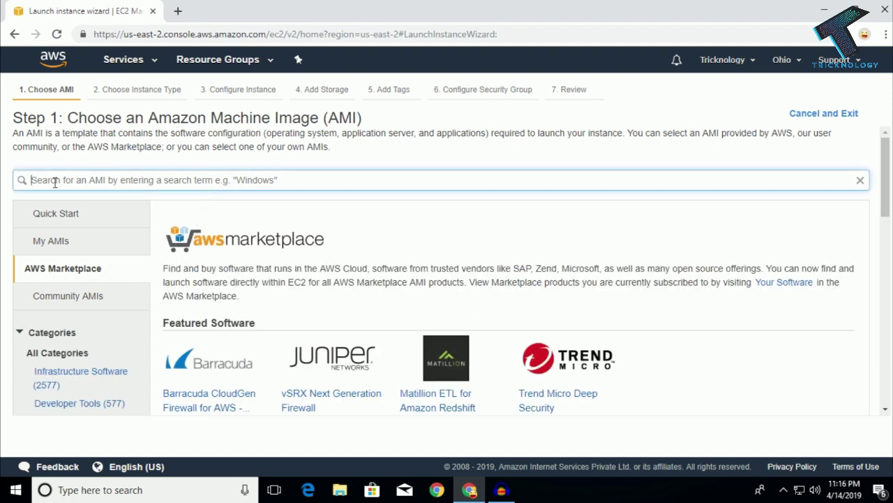
type("wordpress")
key("Return")
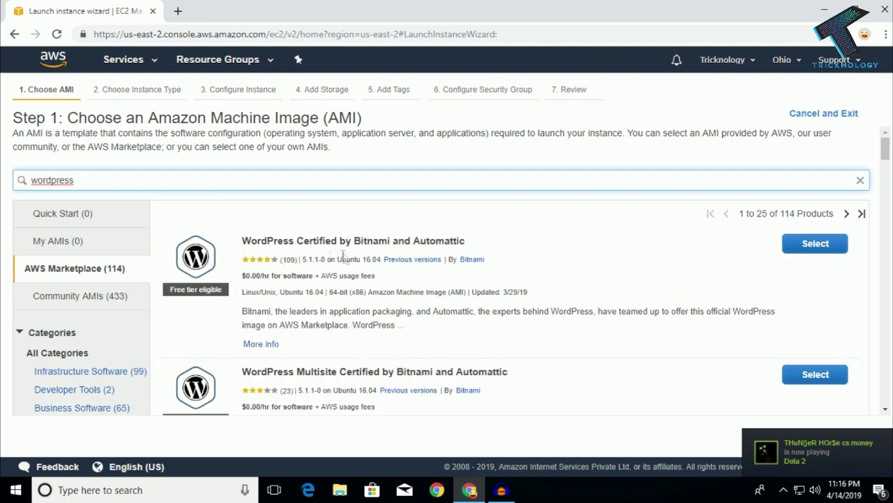
Step: Select the WordPress Certified by Bitnami and Automattic image and accept its pricing details
left_click_drag(243, 240, 477, 246)
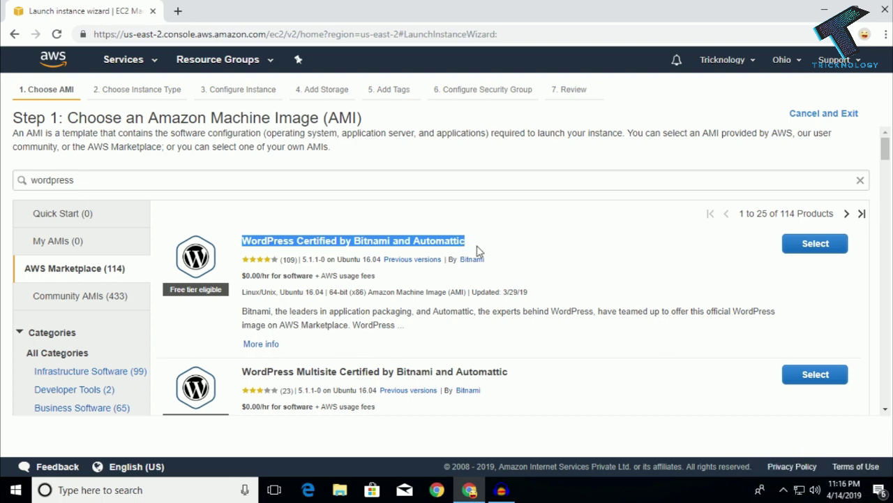
left_click(497, 249)
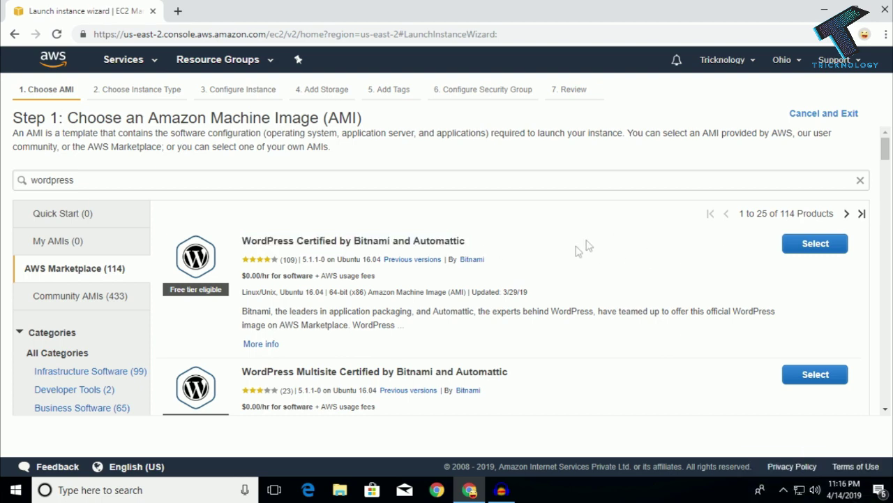
left_click(814, 245)
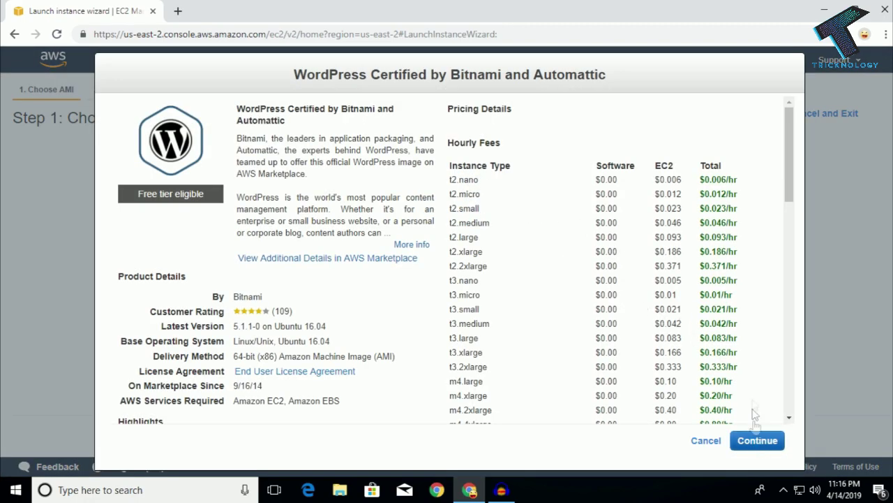
scroll(751, 390, "down", 10)
left_click(757, 440)
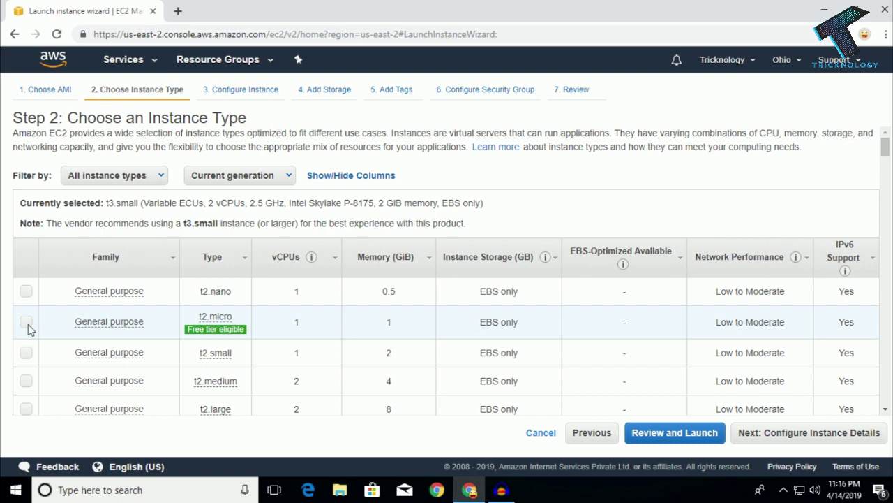
Step: Choose the free-tier t2.micro instance type and proceed to the tags with the default instance details and storage
left_click(27, 324)
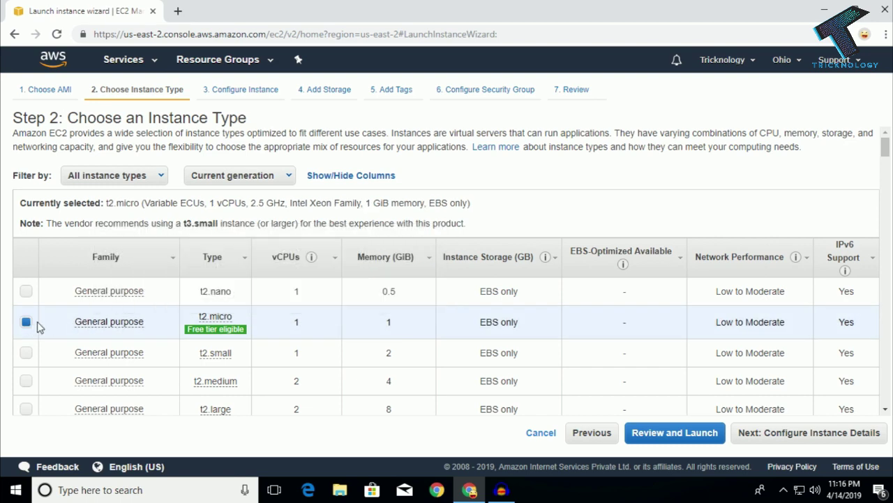
mouse_move(85, 326)
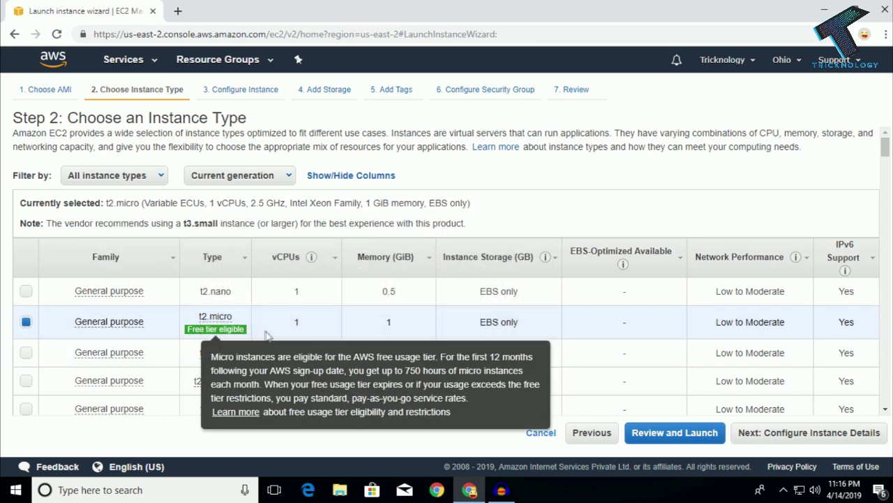
left_click(825, 442)
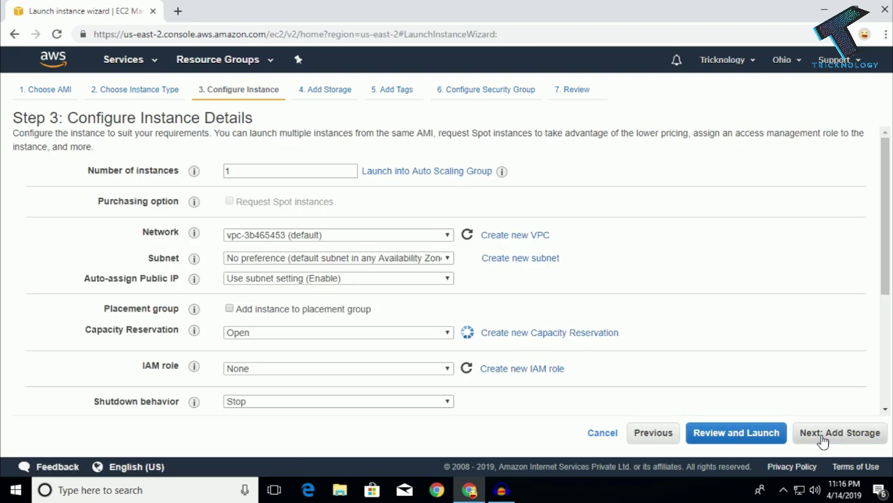
left_click(823, 440)
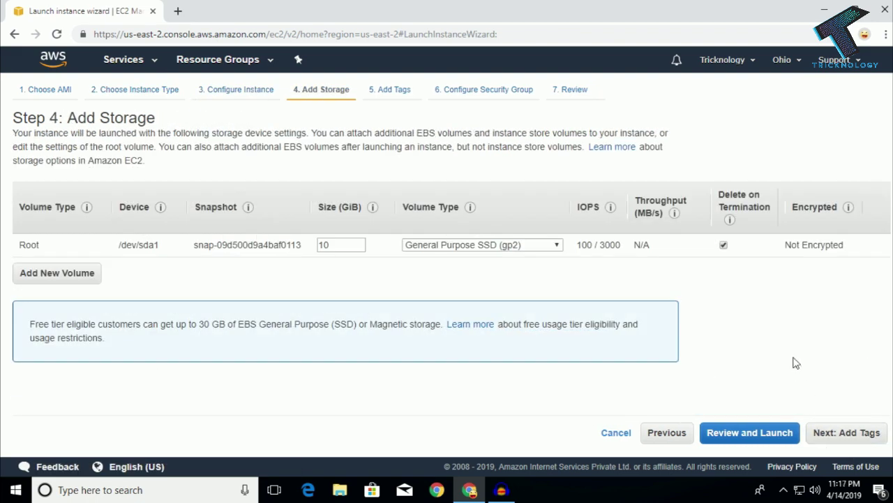
left_click(857, 440)
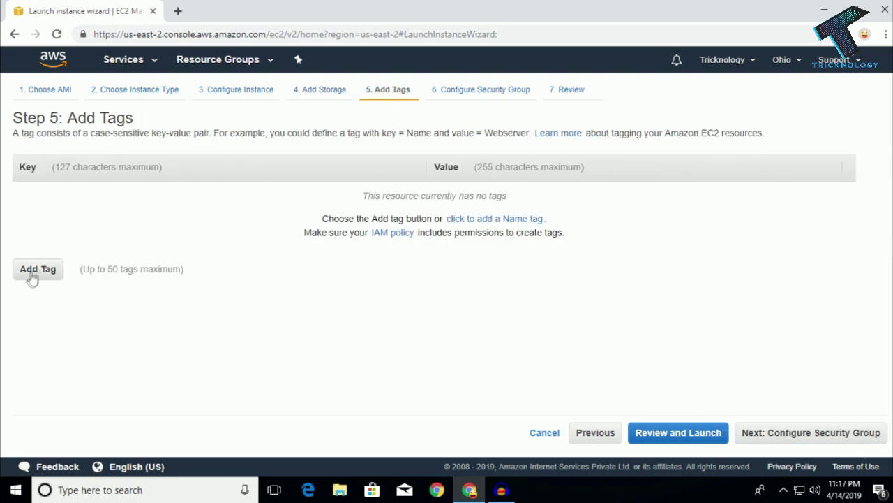
Step: Add a tag with key Tricknology and value Wordpress, and proceed to the security group configuration
left_click(31, 276)
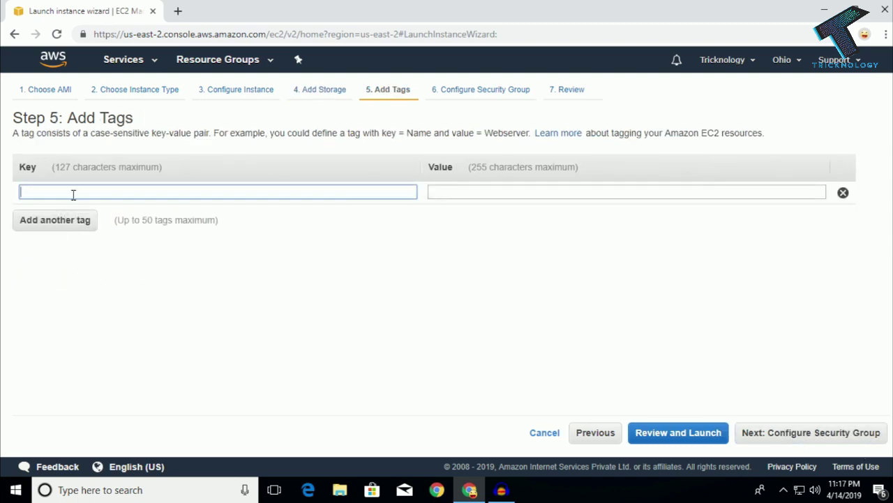
type("T")
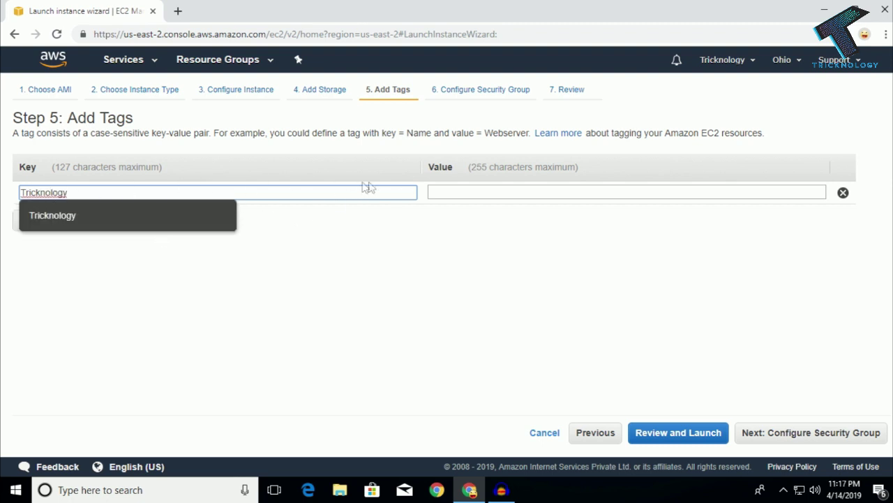
type("ricknology")
left_click(480, 190)
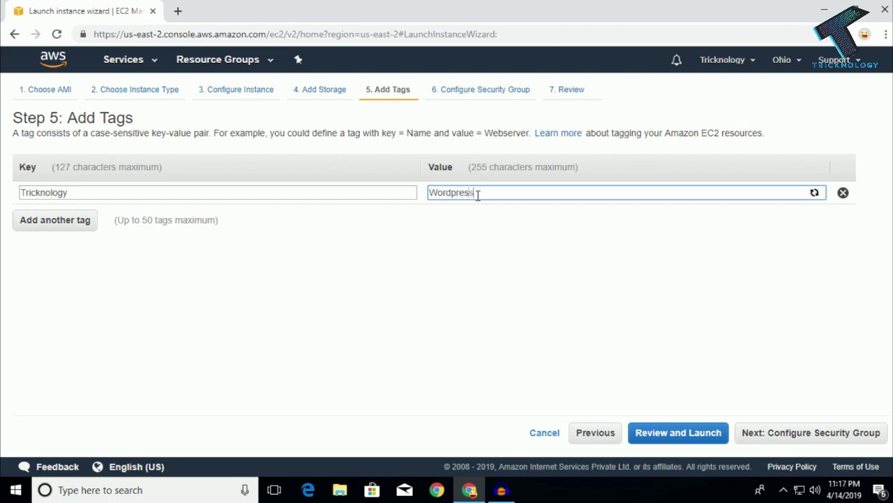
left_click(571, 244)
left_click(808, 434)
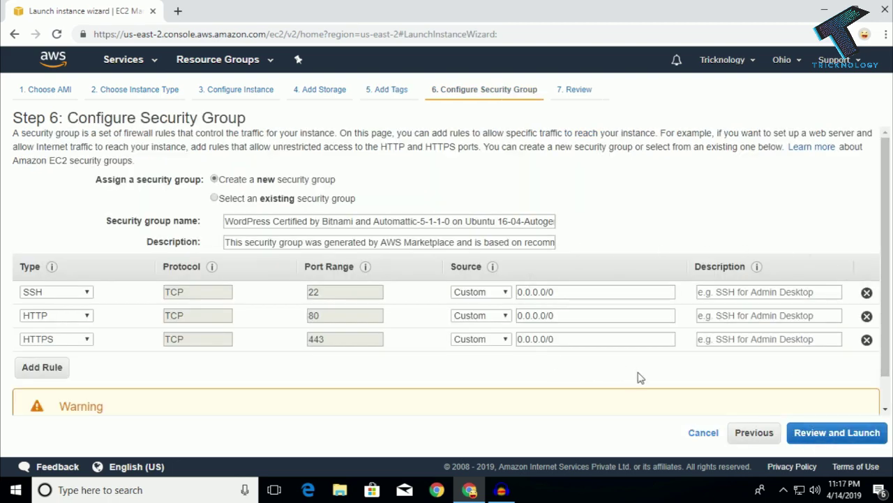
Step: Reduce the preset security group rules to a single HTTP rule on port 80
scroll(636, 376, "down", 1)
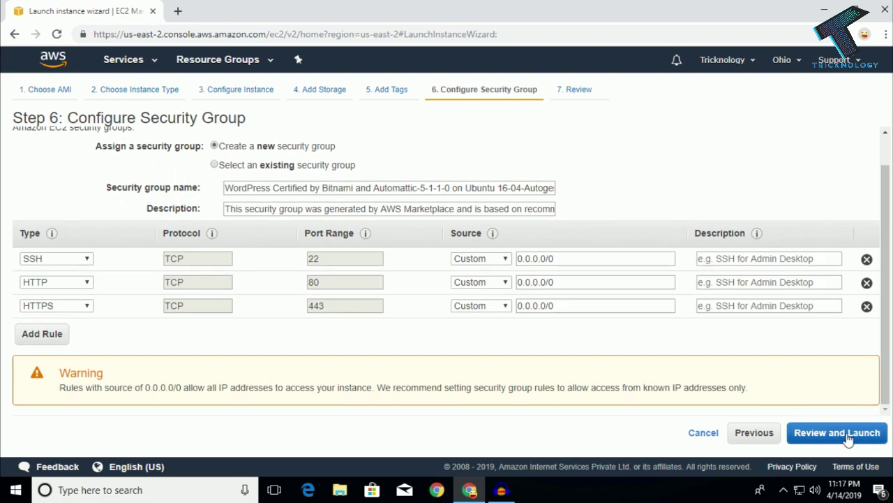
left_click(67, 282)
left_click(80, 325)
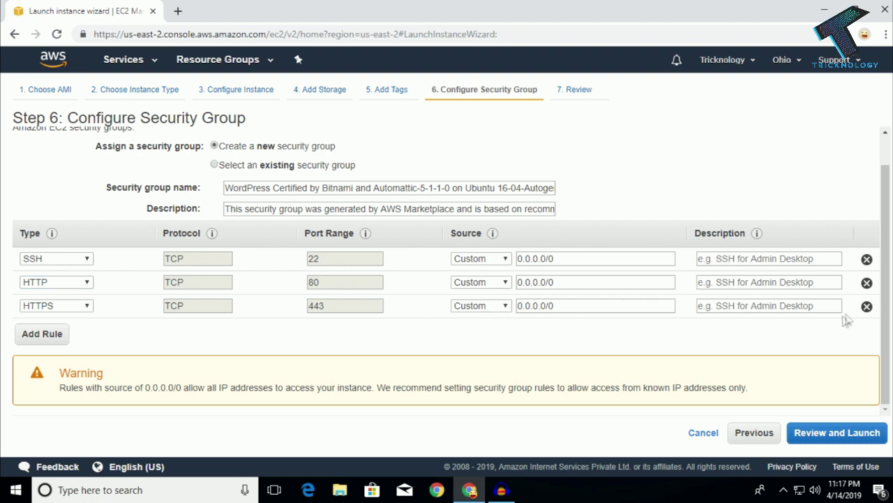
left_click(868, 305)
left_click(868, 286)
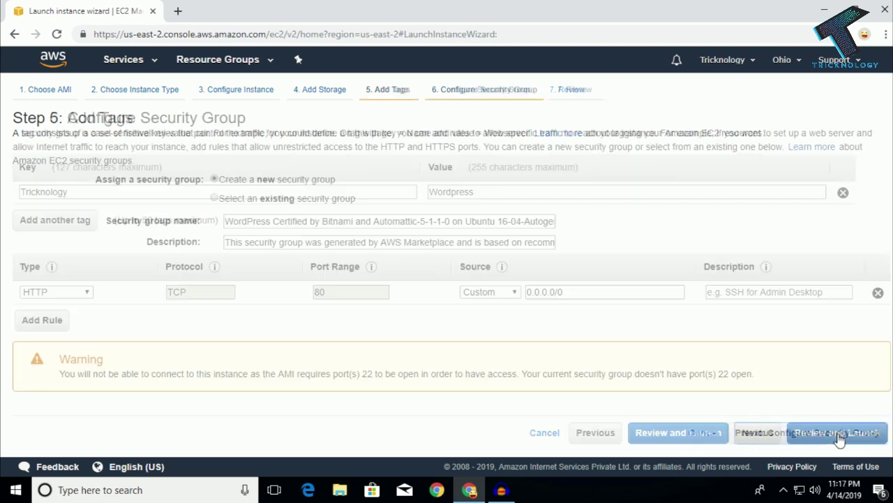
Step: Add an SSH rule to the security group with its source set to Anywhere
left_click(42, 320)
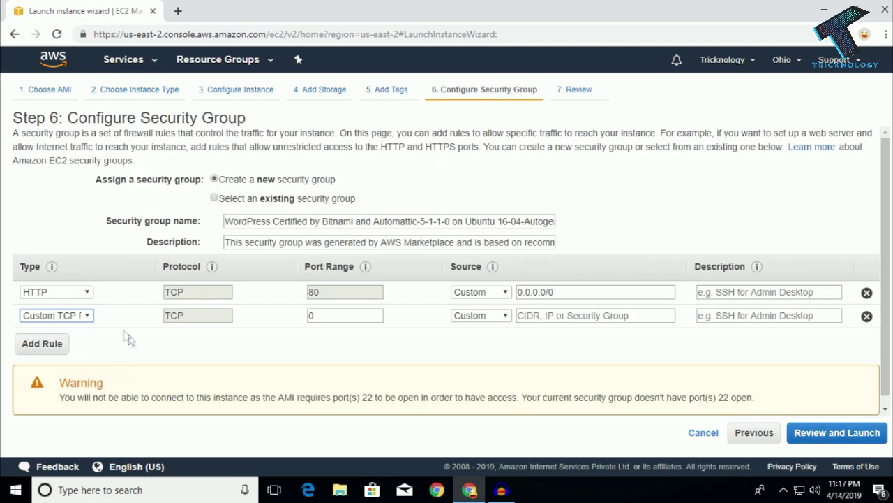
left_click(54, 316)
scroll(89, 209, "down", 4)
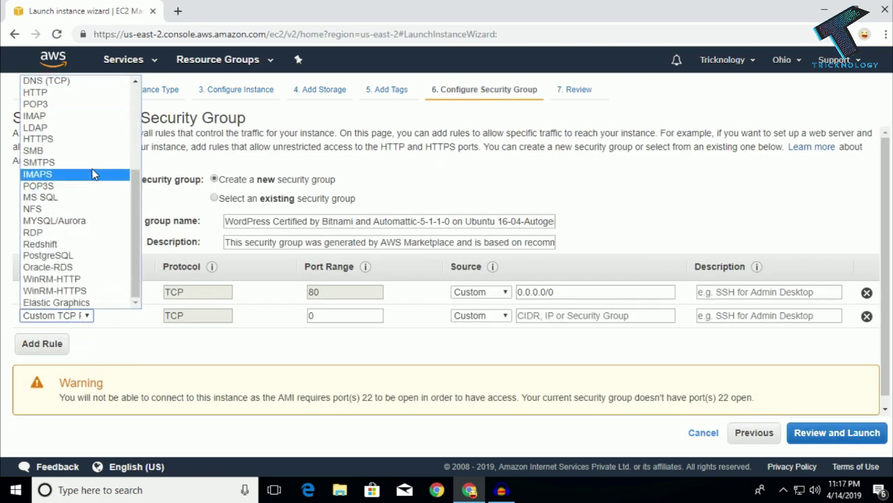
scroll(89, 132, "up", 1)
left_click(83, 81)
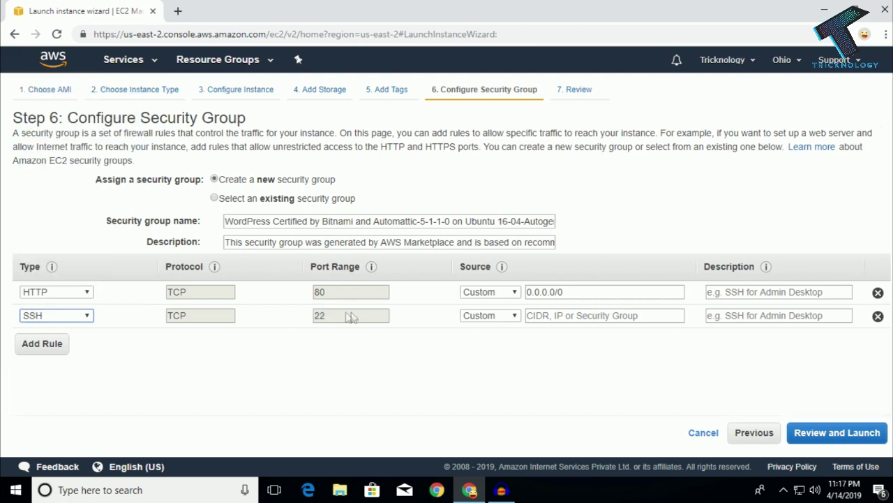
left_click(515, 315)
left_click(507, 341)
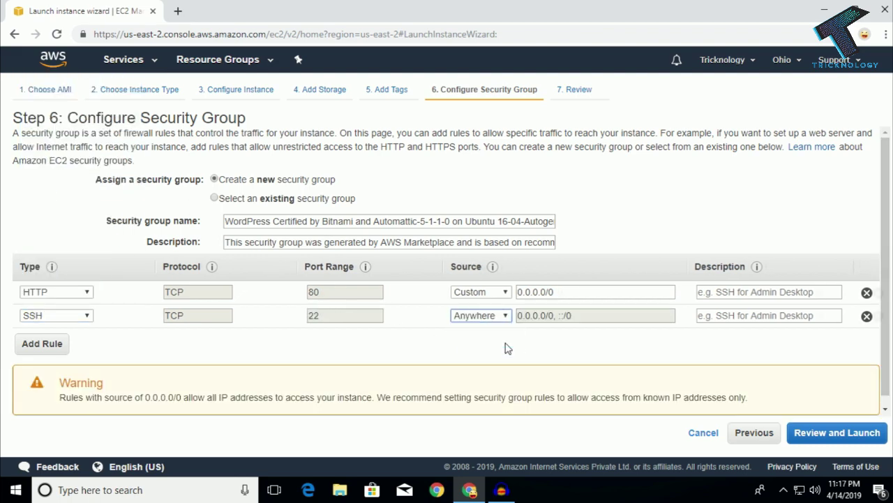
left_click(68, 291)
scroll(59, 224, "down", 1)
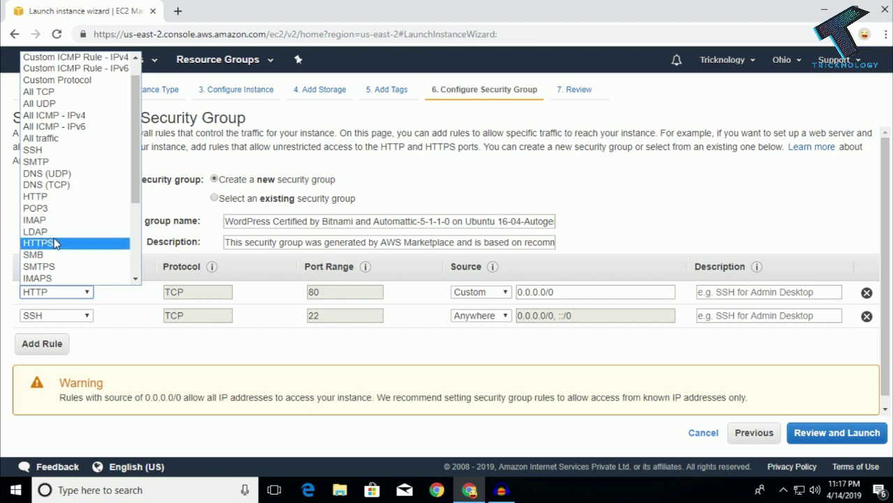
left_click(56, 199)
Step: Add an HTTPS rule to the security group with its source set to Anywhere
left_click(35, 342)
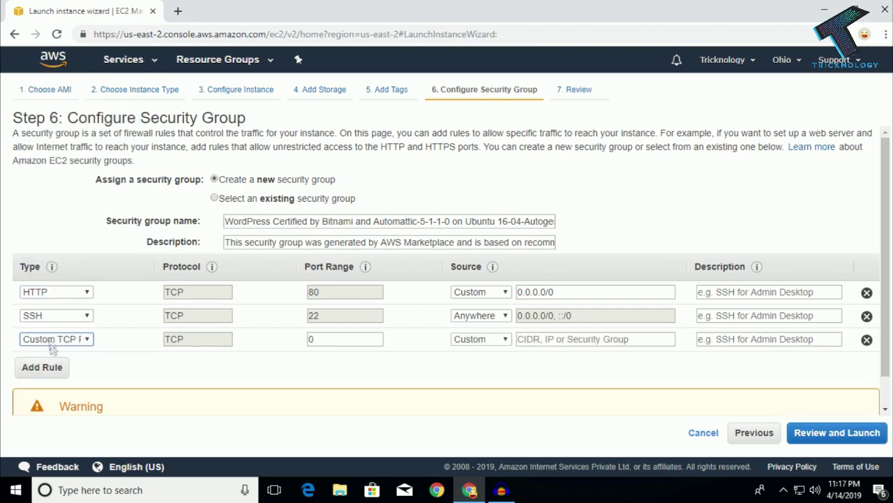
left_click(54, 339)
scroll(61, 199, "down", 1)
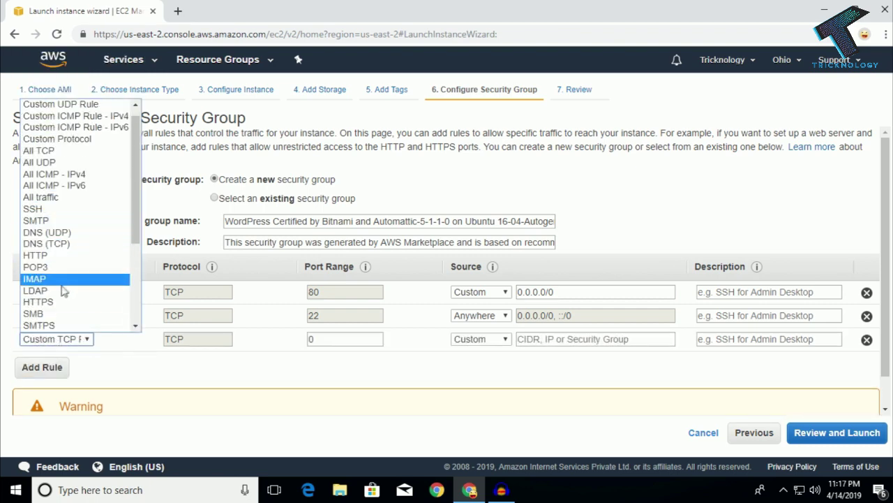
left_click(39, 302)
left_click(500, 342)
left_click(481, 375)
left_click(486, 337)
left_click(482, 363)
Step: Set the HTTP rule's source to Anywhere and keep Anywhere as the SSH rule's source
left_click(464, 292)
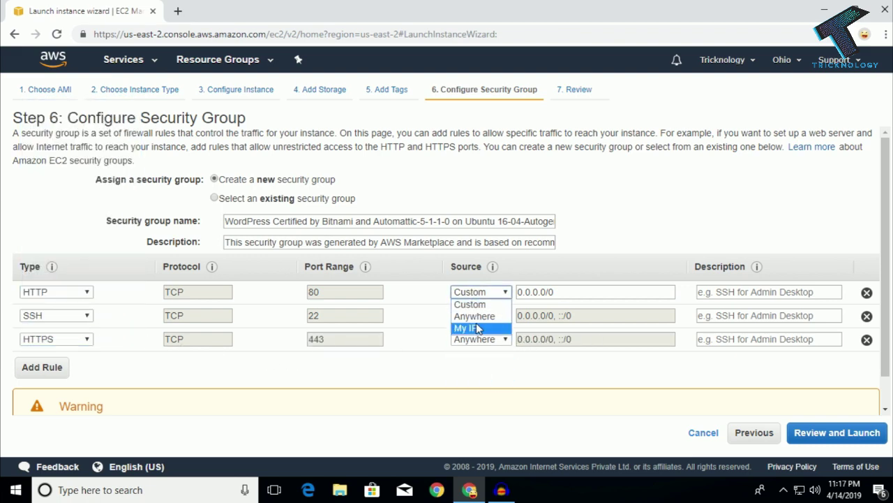
left_click(474, 315)
left_click(480, 315)
left_click(475, 316)
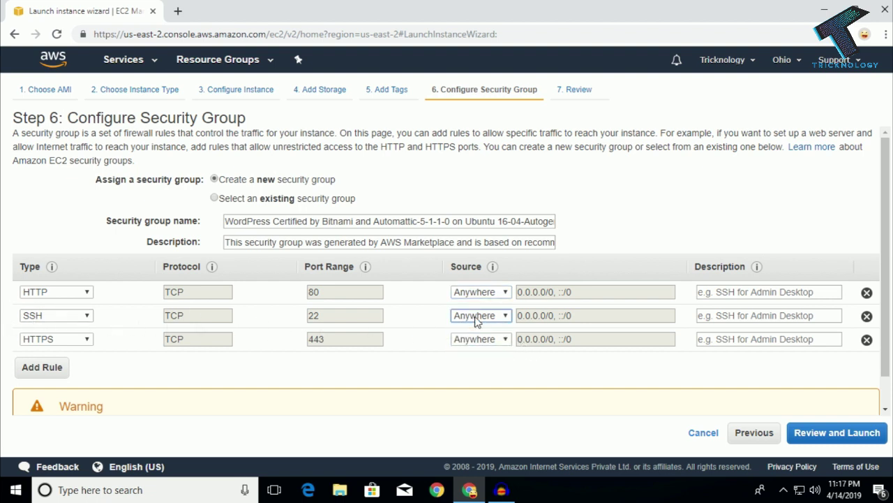
Step: Review the instance configuration and launch it to reach the key pair selection
left_click(815, 433)
scroll(868, 433, "down", 3)
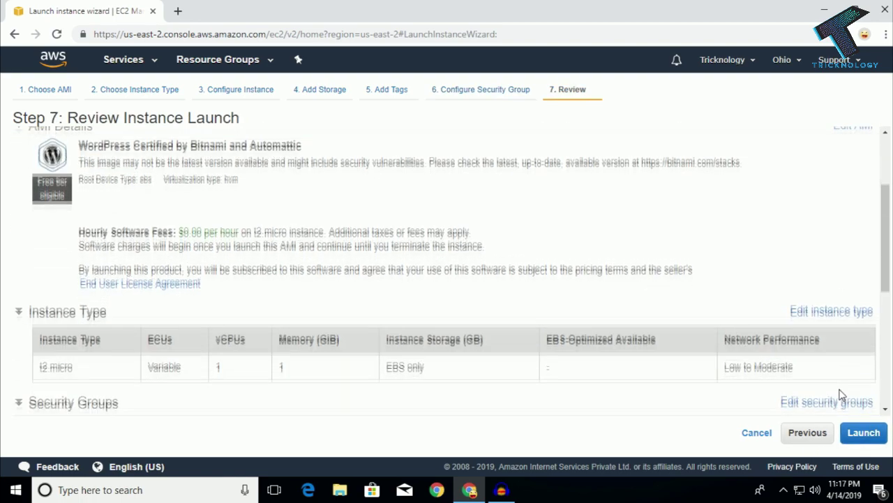
left_click(867, 434)
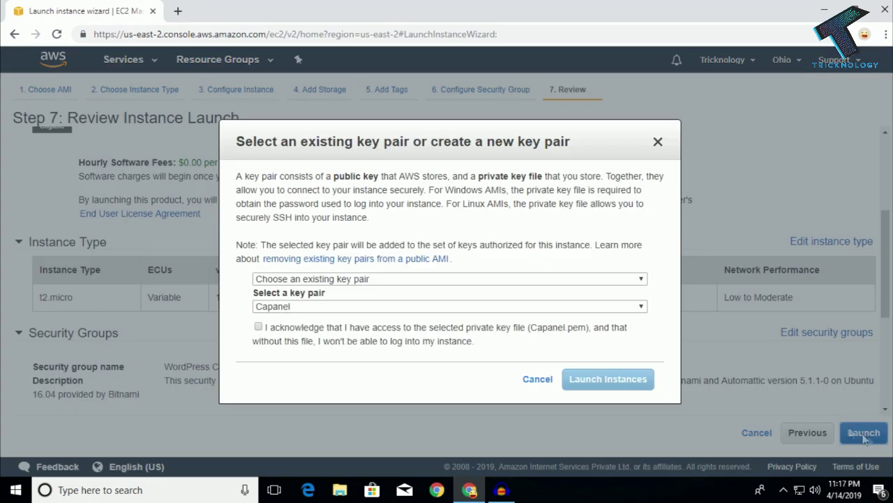
Step: Create and download a new key pair named Wordpress, and launch the instance with it
left_click(301, 279)
left_click(300, 304)
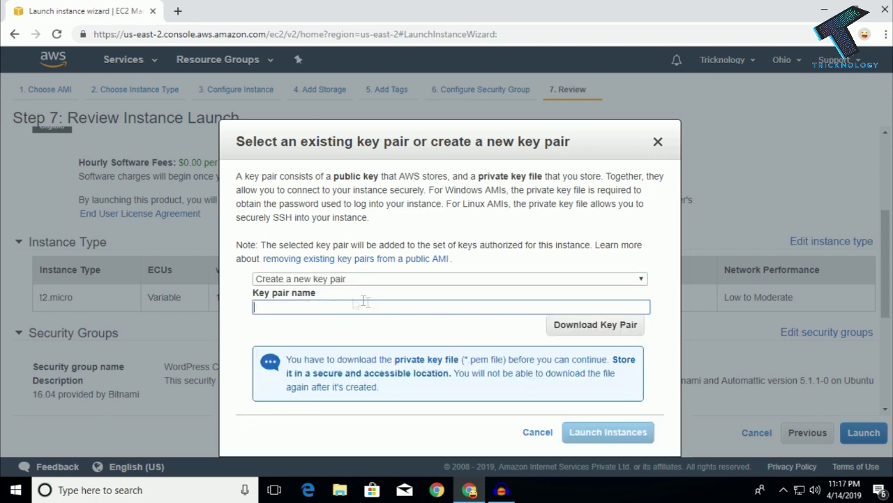
left_click(328, 281)
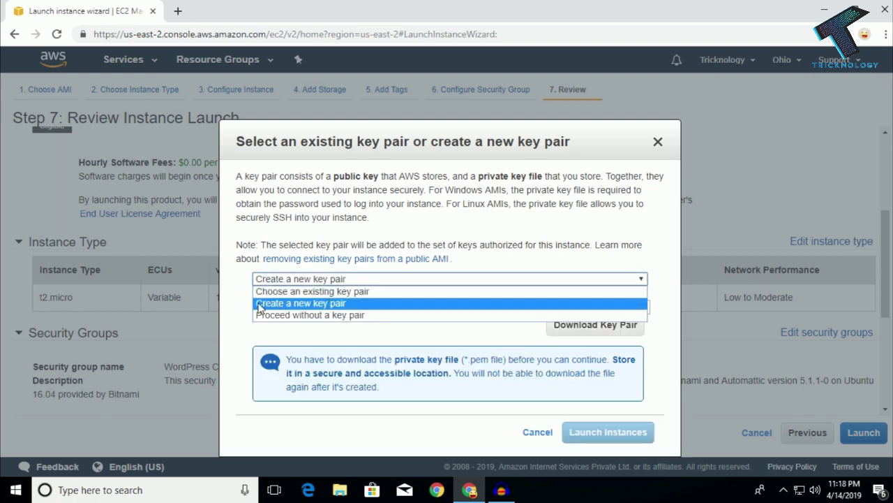
left_click(354, 306)
left_click(294, 310)
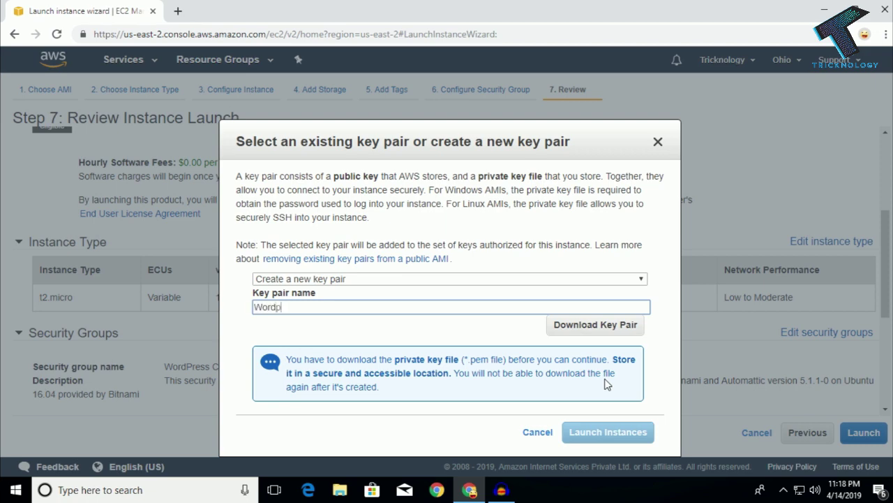
left_click(607, 328)
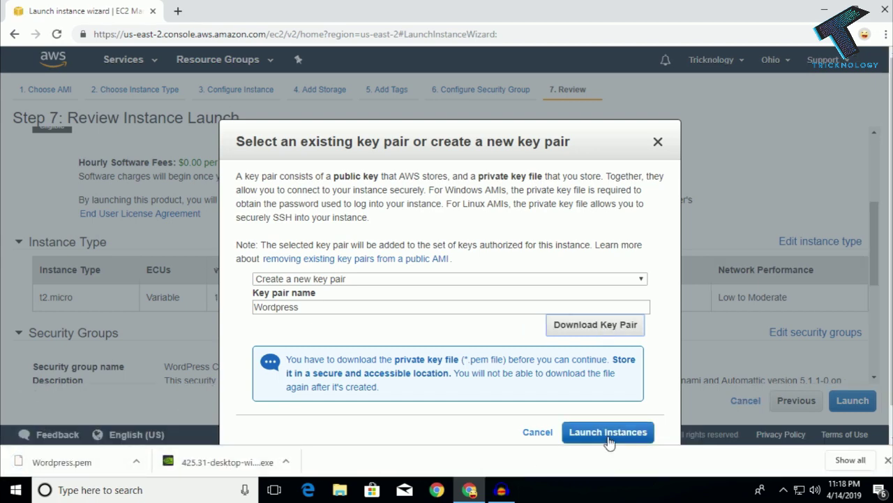
left_click(608, 436)
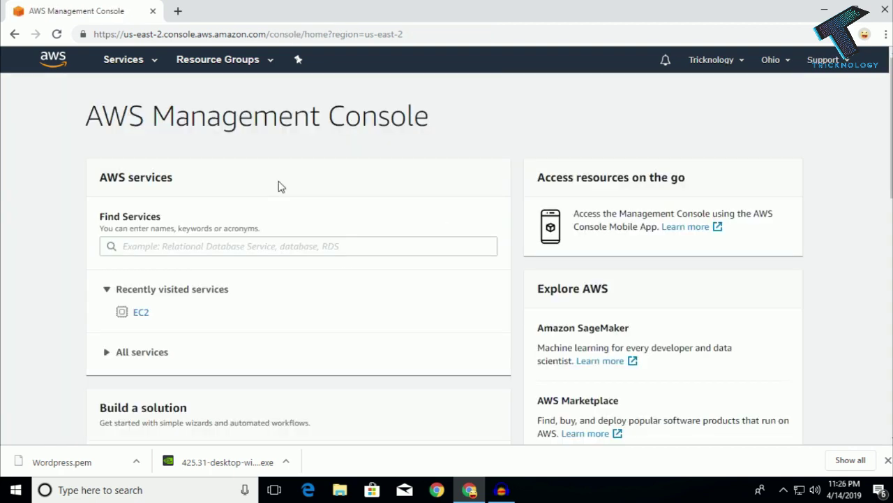
Step: Open the list of instances in the EC2 service
left_click(124, 64)
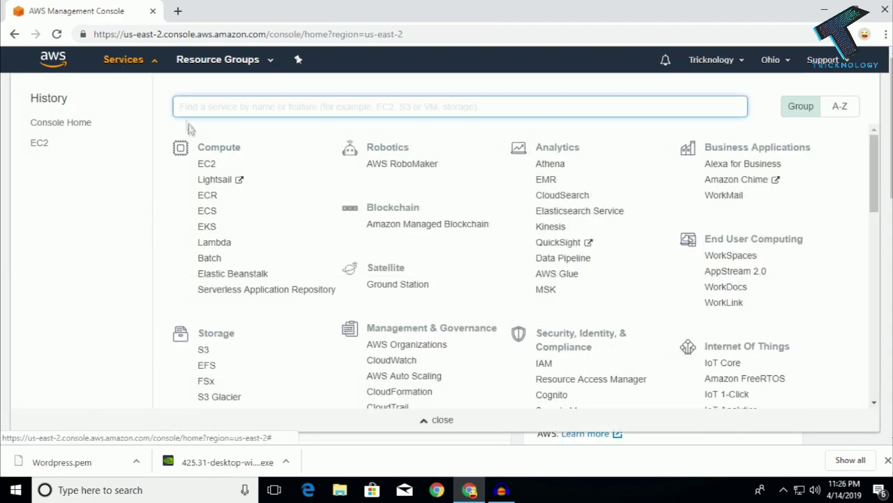
left_click(208, 167)
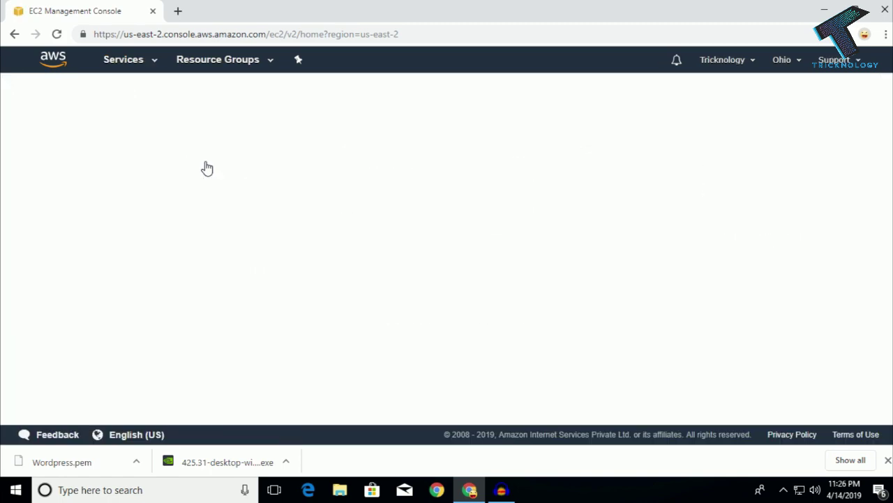
left_click(42, 200)
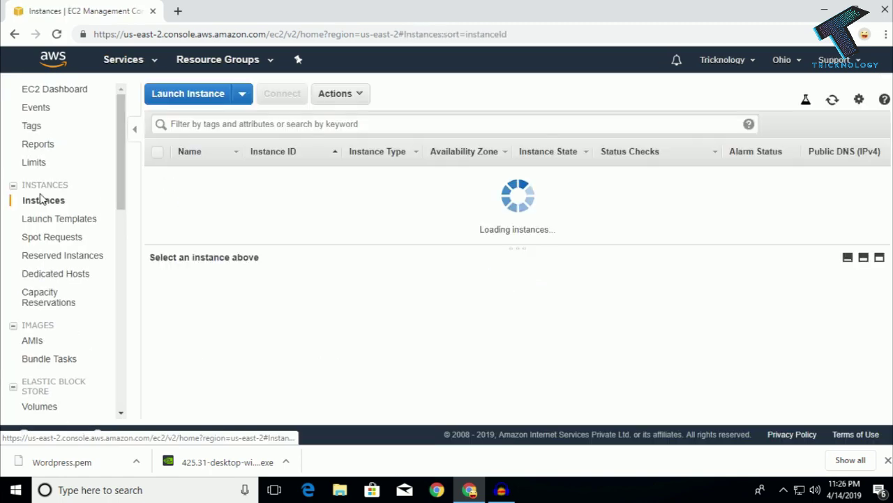
Step: Check the instance state and status checks of the new t2.micro instance
left_click(534, 198)
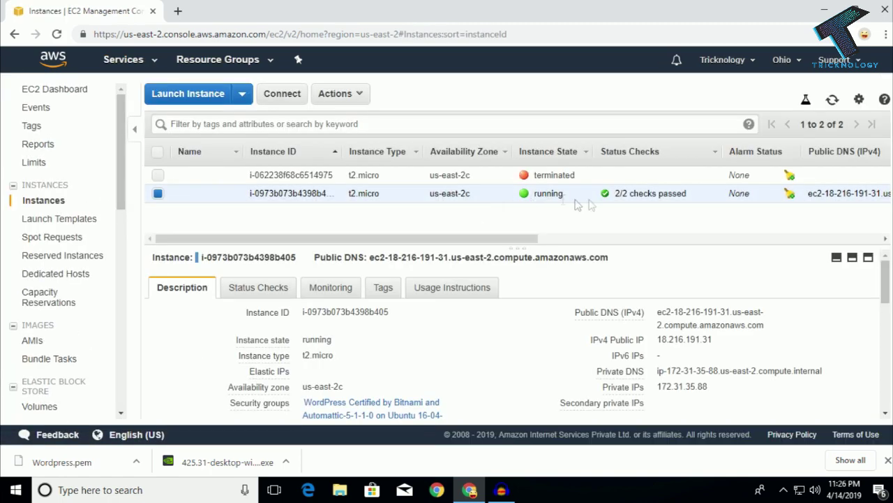
left_click_drag(700, 201, 612, 196)
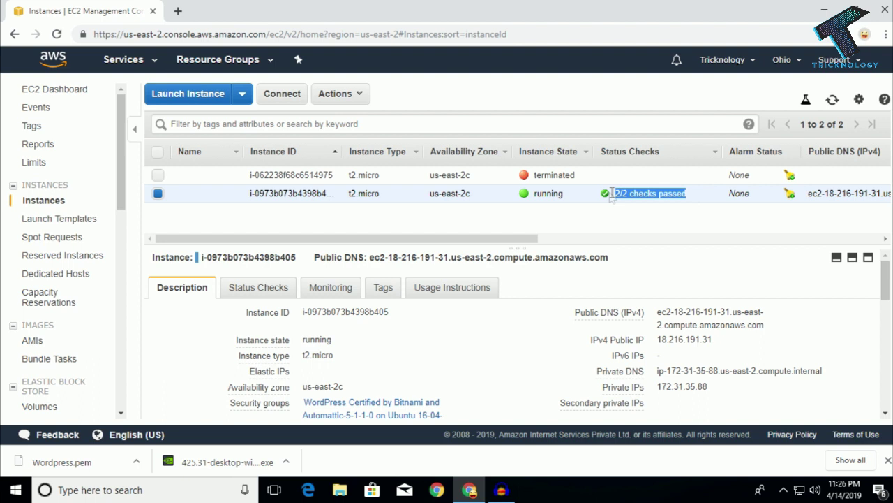
left_click(692, 209)
left_click_drag(694, 199, 649, 200)
left_click(617, 220)
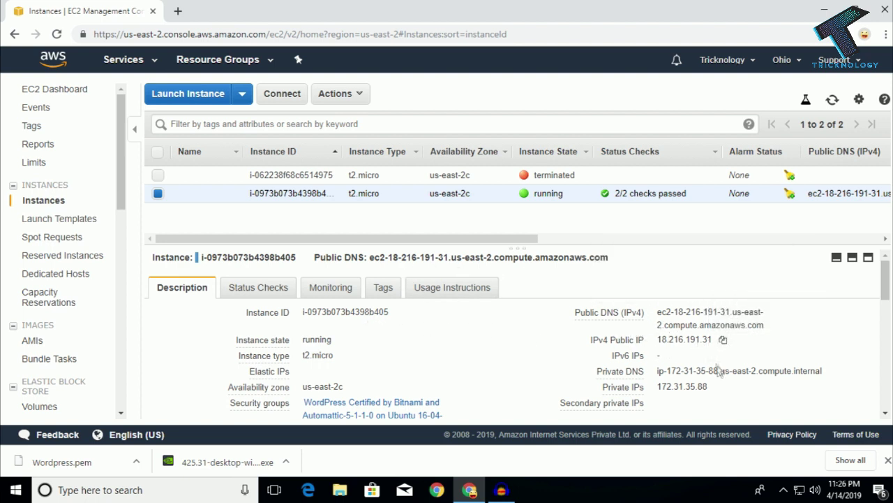
Step: Copy the running instance's IPv4 public IP and open that address in a new browser tab
left_click(721, 341)
right_click(687, 340)
left_click(723, 366)
left_click(214, 34)
left_click(244, 150)
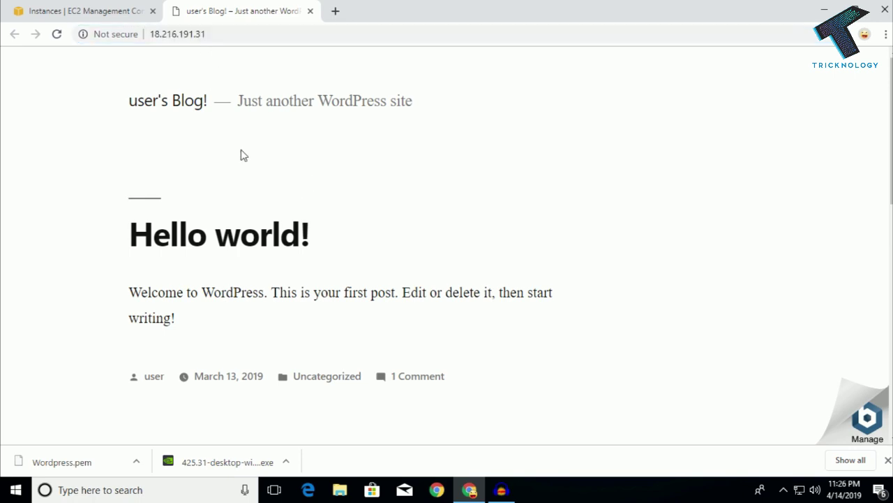
scroll(162, 281, "down", 5)
scroll(337, 279, "up", 5)
Step: Open the WordPress login page at 18.216.191.31/admin and enter user as the username
left_click(49, 9)
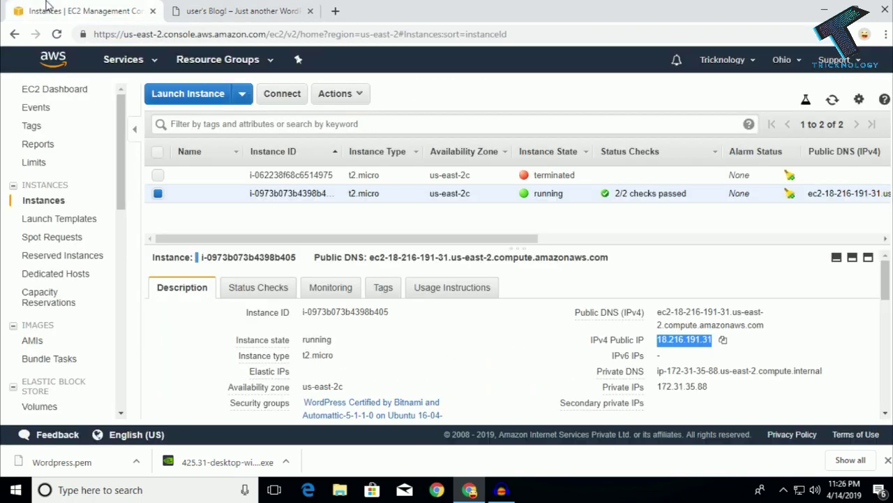
left_click(223, 10)
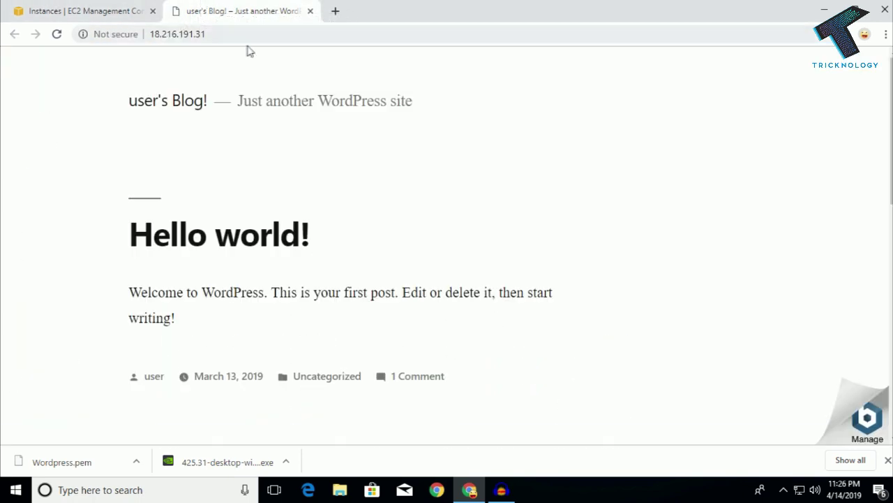
left_click(317, 38)
left_click(317, 40)
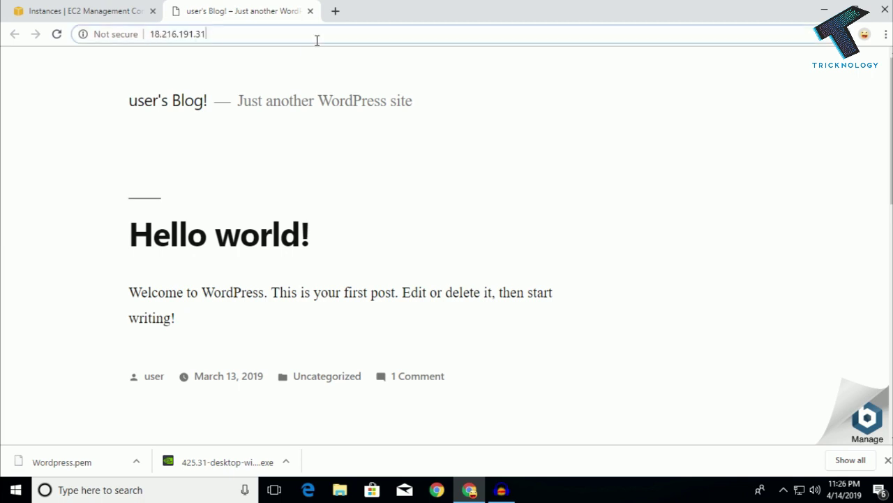
type("/admin")
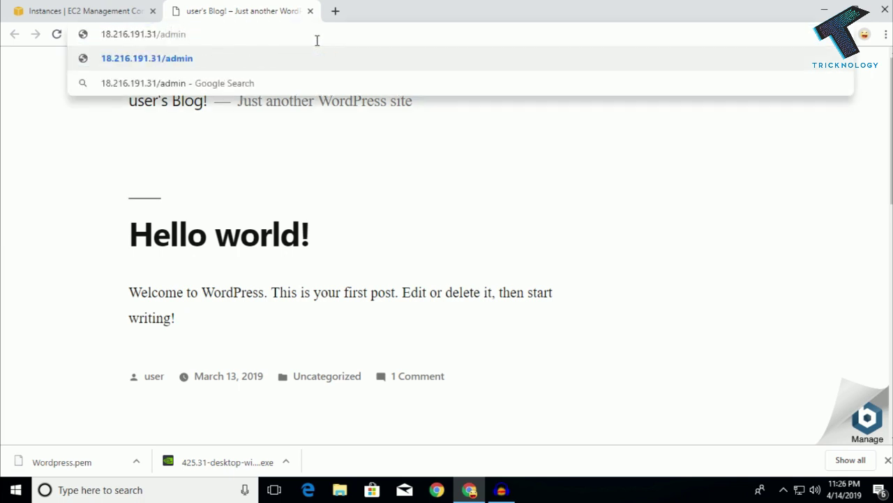
left_click(277, 57)
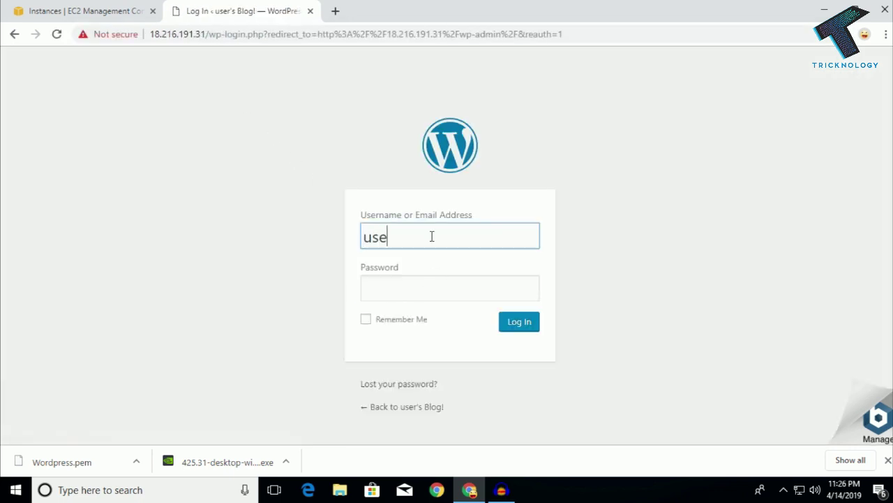
Step: View the running instance's system log in the EC2 console and close it
left_click(80, 10)
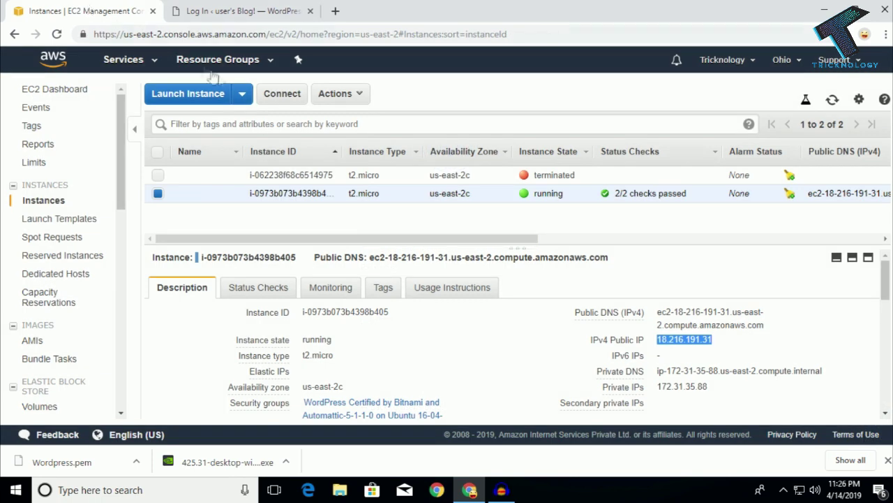
right_click(307, 186)
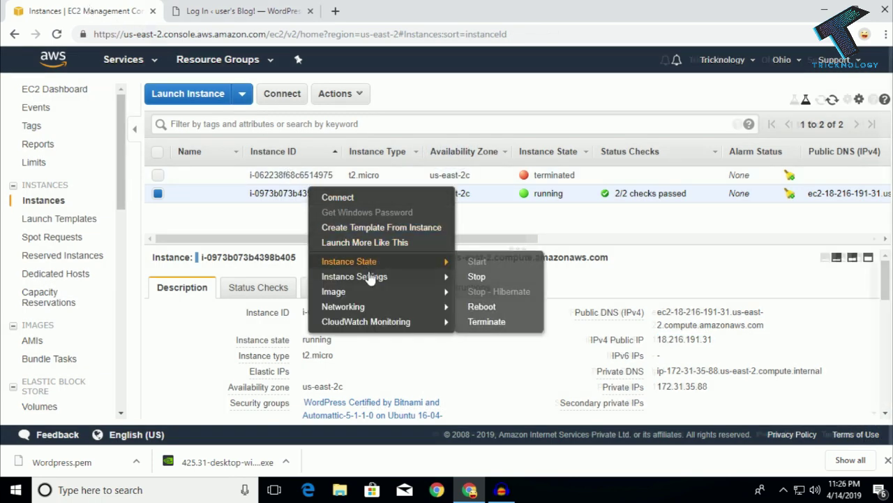
mouse_move(371, 277)
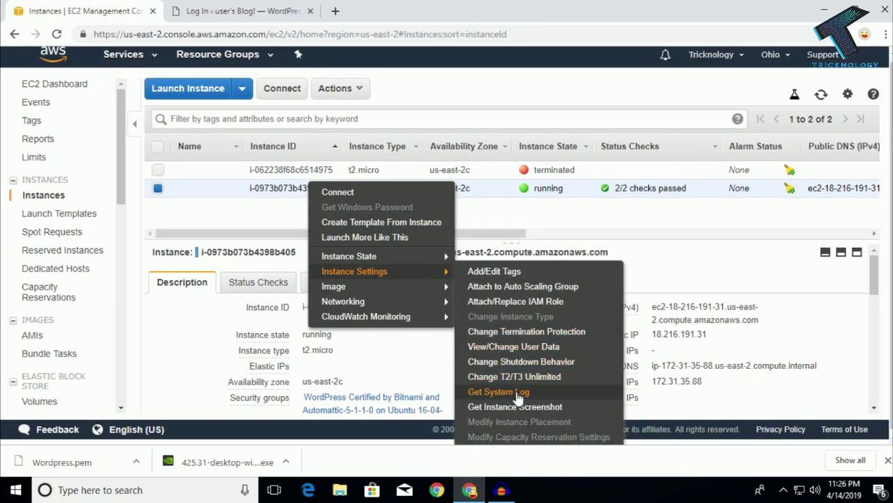
left_click(519, 398)
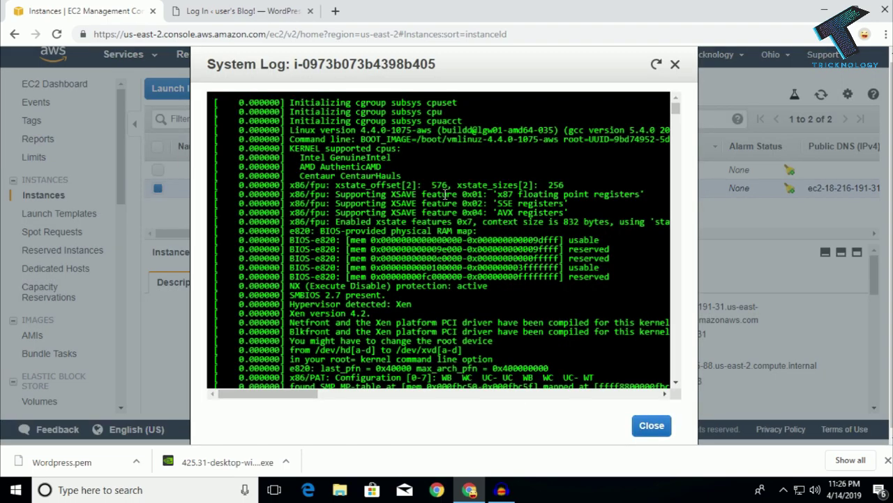
scroll(517, 337, "down", 7)
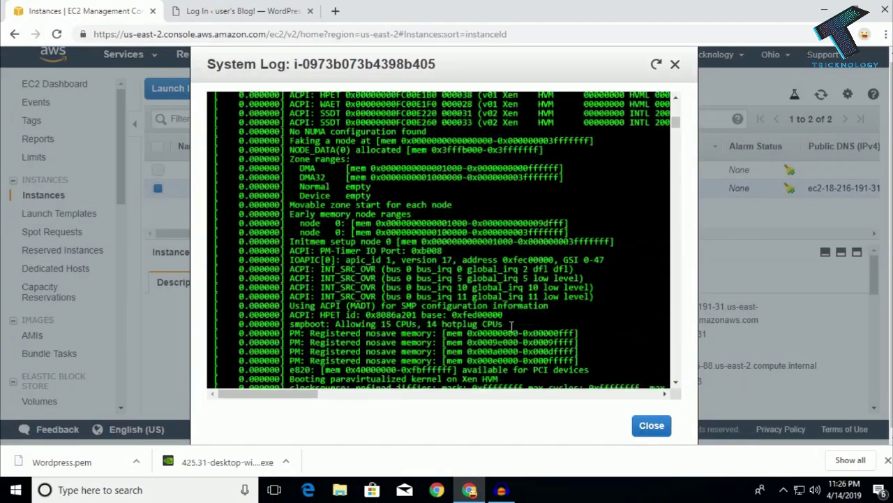
left_click(675, 63)
Step: Reopen the running instance's system log and locate the Bitnami application password in it
right_click(402, 193)
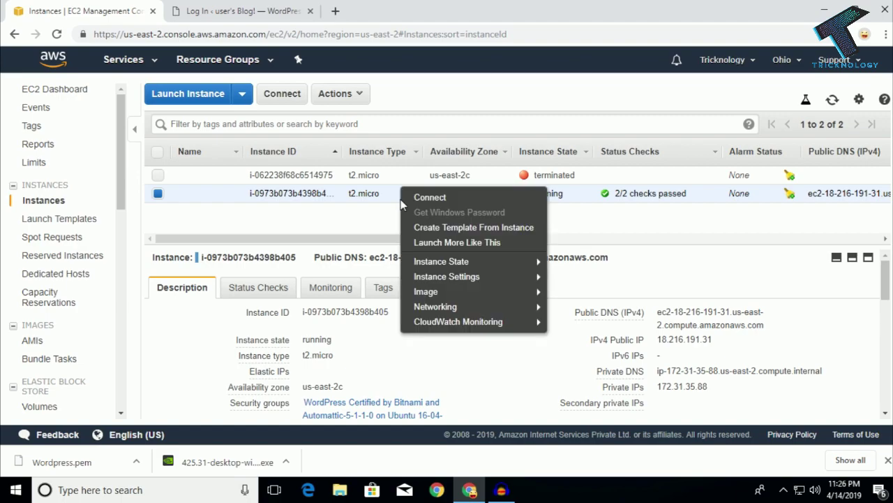
mouse_move(482, 296)
mouse_move(479, 277)
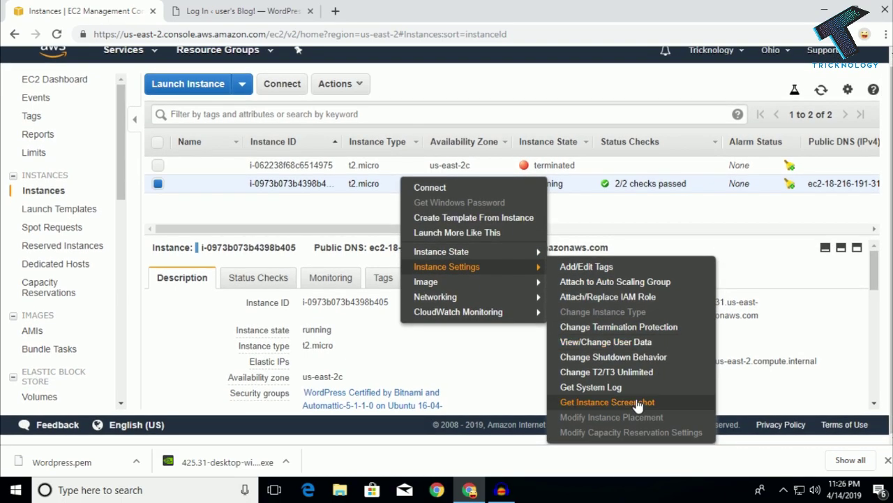
left_click(635, 381)
scroll(548, 324, "down", 10)
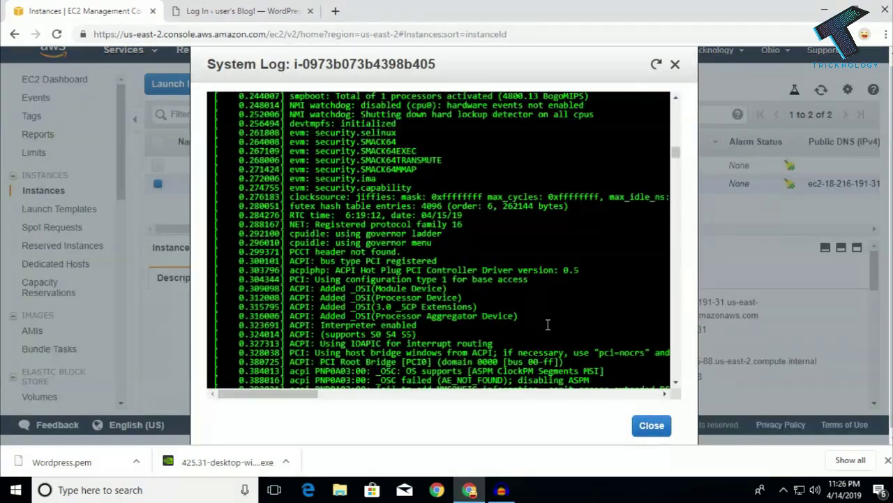
scroll(677, 184, "up", 3)
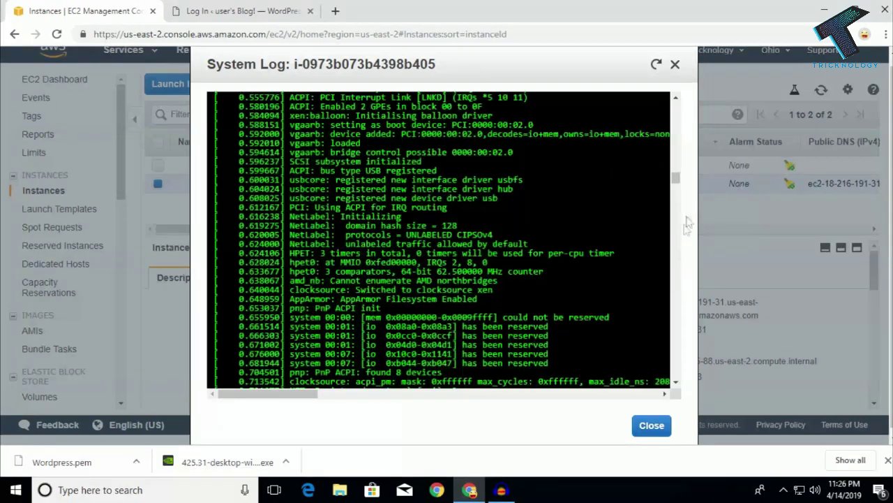
left_click_drag(677, 183, 670, 295)
left_click_drag(670, 315, 673, 342)
Step: Copy the Bitnami application password from the system log into the password field of the WordPress login form
left_click_drag(628, 246, 599, 254)
left_click_drag(416, 246, 562, 246)
left_click(556, 263)
right_click(527, 245)
left_click(539, 251)
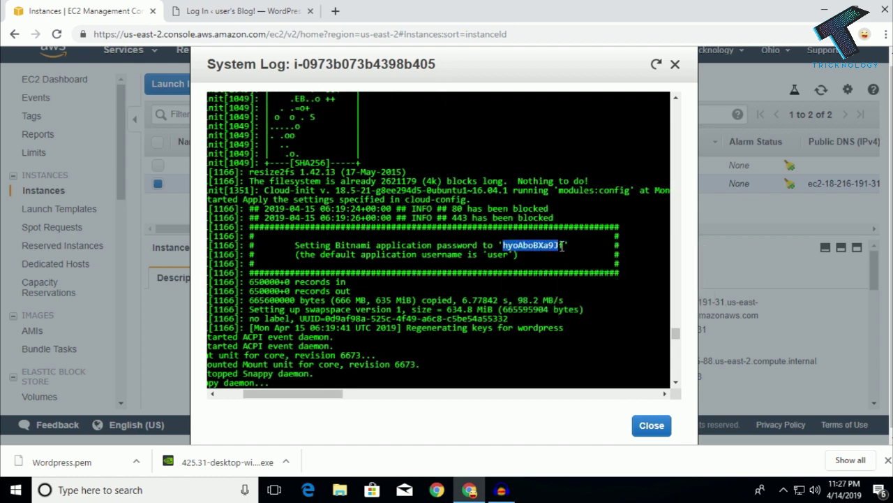
left_click(300, 11)
left_click(442, 292)
key("ctrl+v")
Step: Check the default application username in the system log and try to log in to WordPress as user
left_click(440, 241)
left_click_drag(440, 241, 343, 260)
left_click(15, 7)
left_click_drag(509, 255, 375, 255)
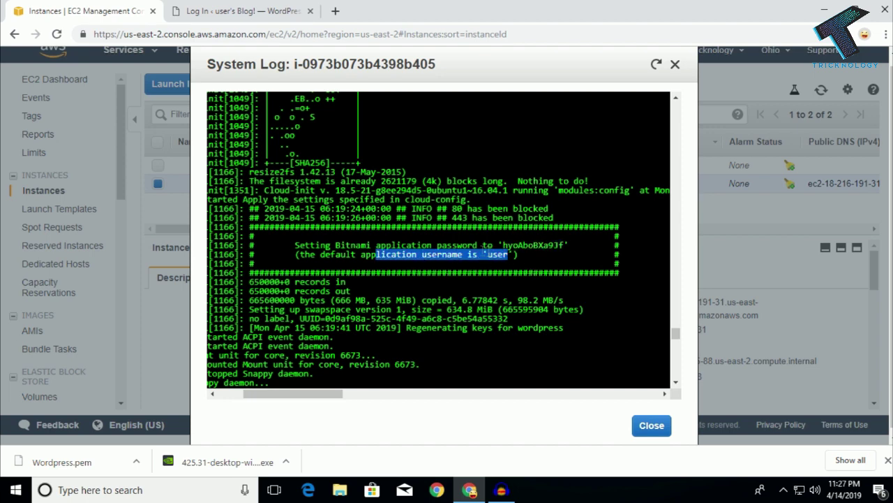
double_click(506, 256)
left_click(237, 11)
left_click(529, 327)
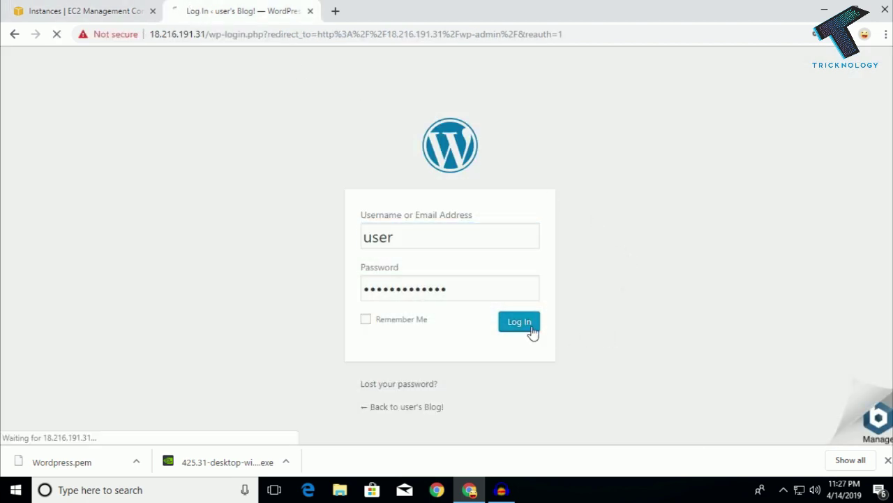
Step: Copy the application password from the system log again, paste it into the login form's password field and retry the login
left_click(84, 10)
left_click(538, 241)
left_click_drag(504, 245, 565, 246)
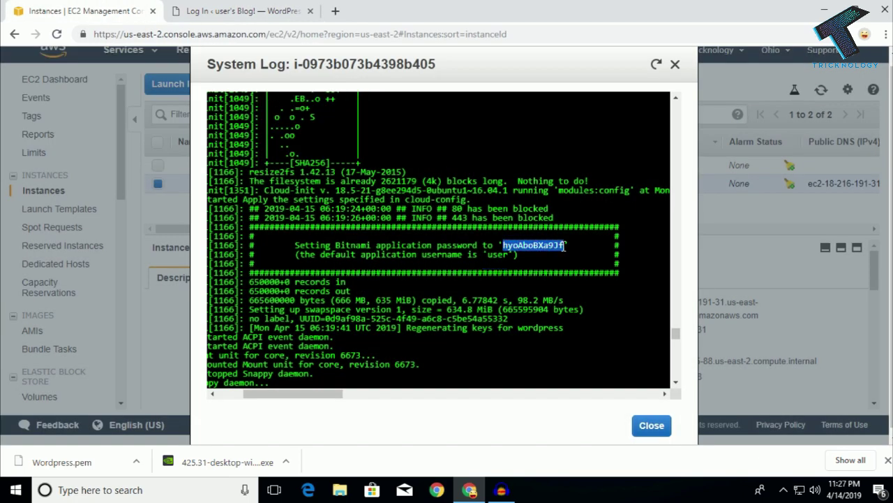
key("ctrl+c")
left_click(245, 11)
left_click(447, 342)
key("ctrl+v")
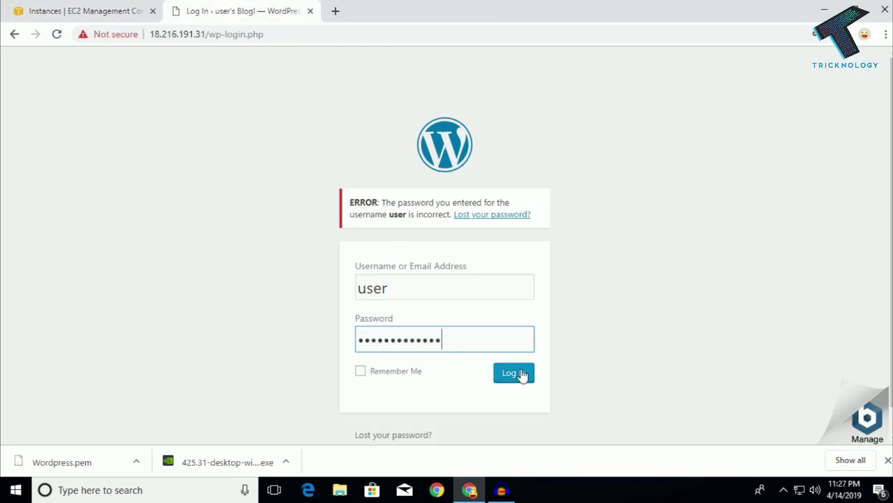
left_click(516, 373)
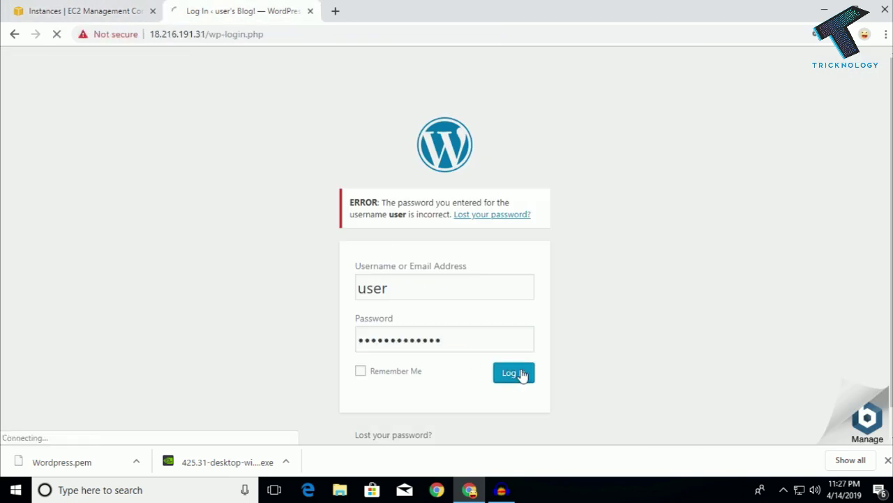
Step: Copy the Bitnami application password together with its surrounding quotation marks from the system log
left_click(93, 8)
left_click(522, 264)
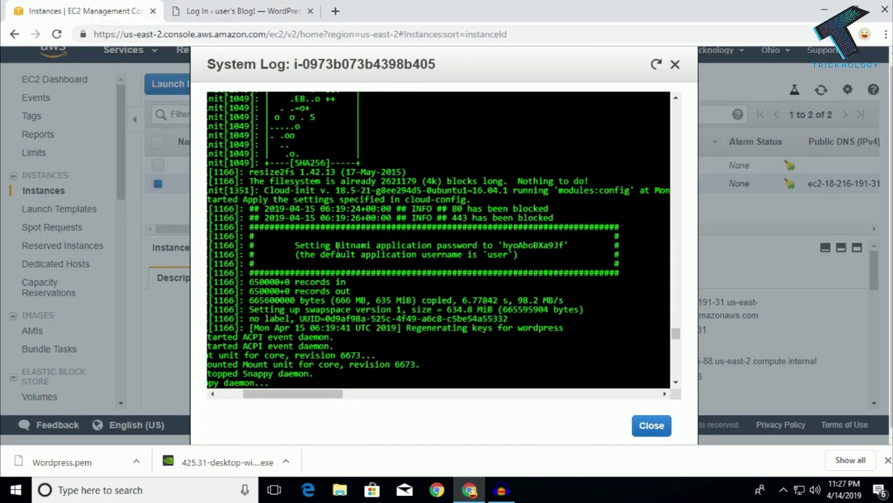
mouse_move(501, 245)
left_mouse_down()
mouse_move(579, 246)
mouse_move(497, 245)
left_mouse_up()
right_click(507, 245)
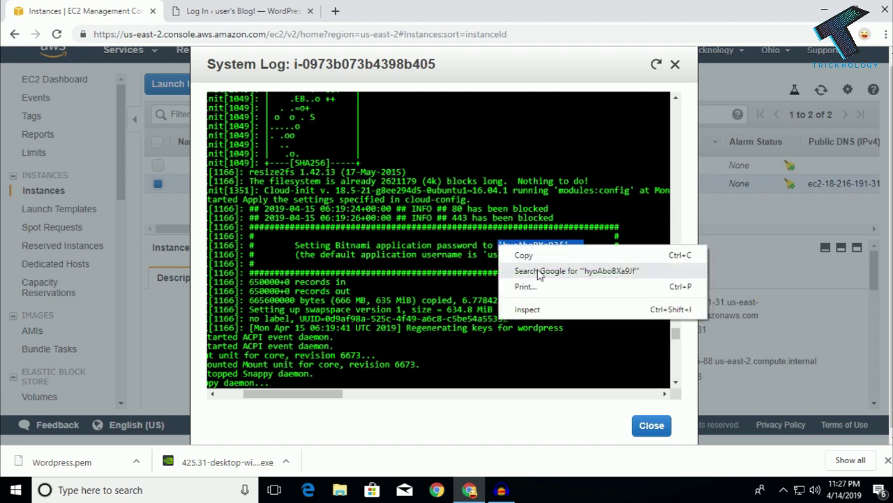
left_click(523, 253)
Step: Paste the application password into the WordPress tab's address bar, strip its quotation marks and cut the cleaned text
left_click(223, 10)
left_click(244, 33)
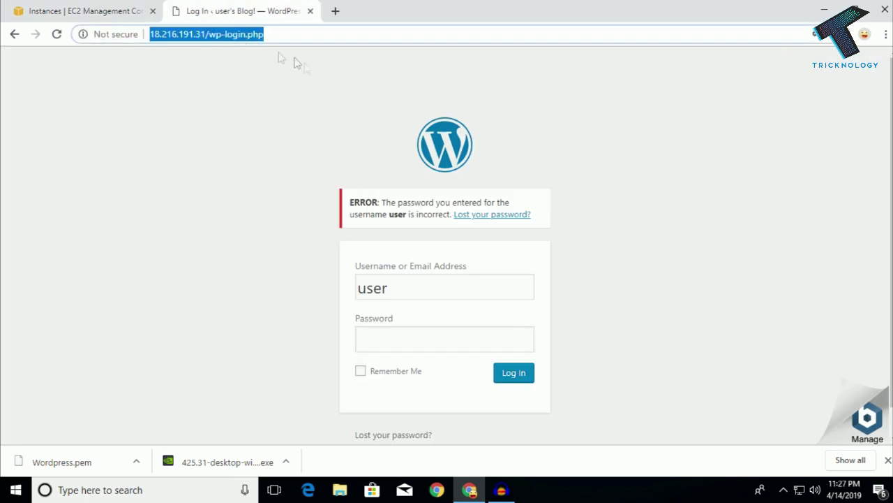
key("ctrl+v")
key("BackSpace")
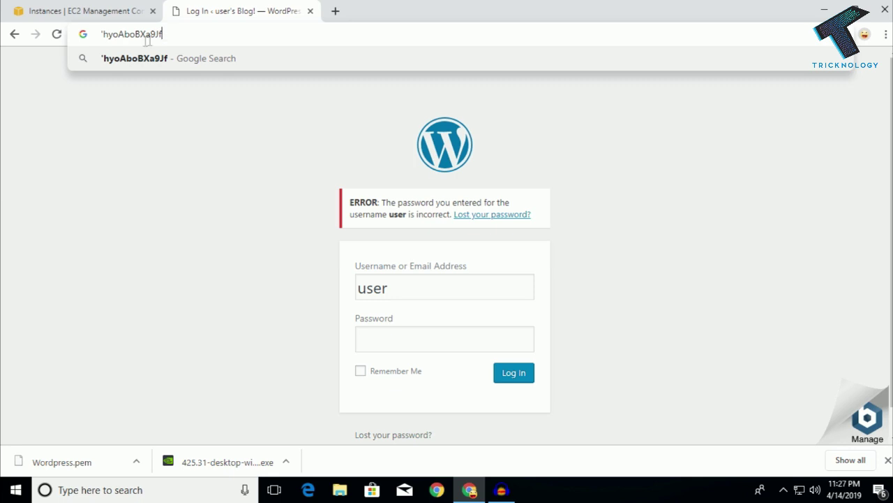
left_click(105, 33)
key("BackSpace")
key("ctrl+a")
key("ctrl+x")
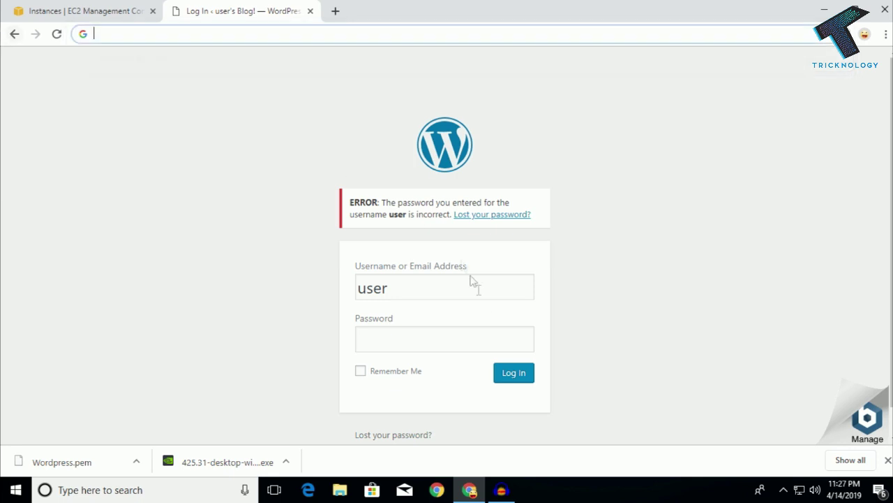
Step: Paste the cleaned application password into the login form's password field and log in to WordPress
left_click(480, 333)
key("ctrl+v")
left_click(529, 376)
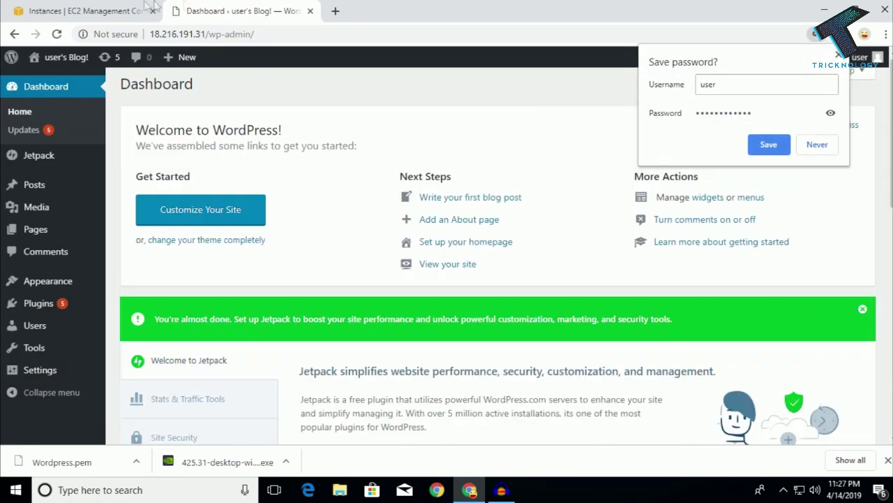
Step: Return to the instance's system log in the EC2 console
left_click(217, 35)
left_click(84, 11)
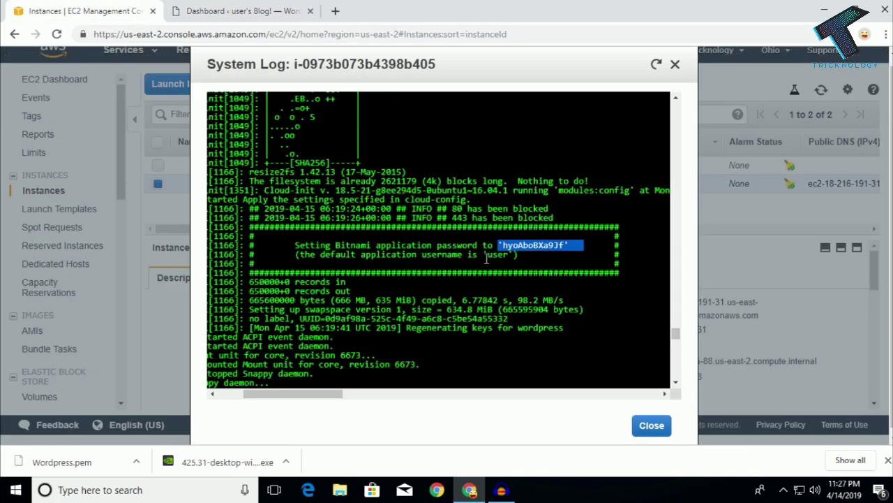